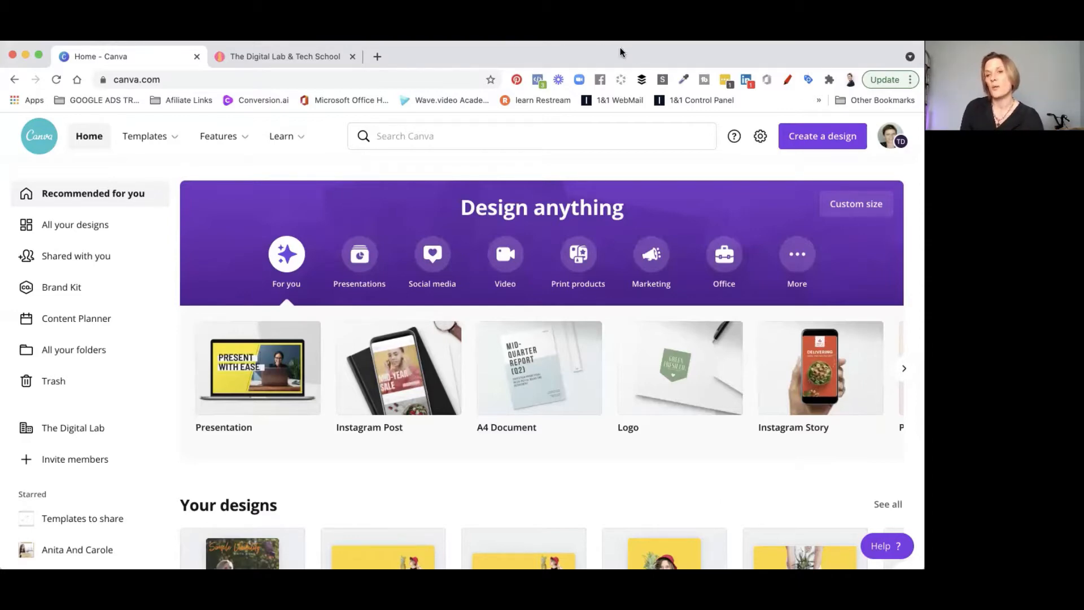
- Create a blank Instagram Post design and bring up the uploaded photos of the woman posing with a pineapple
click(823, 145)
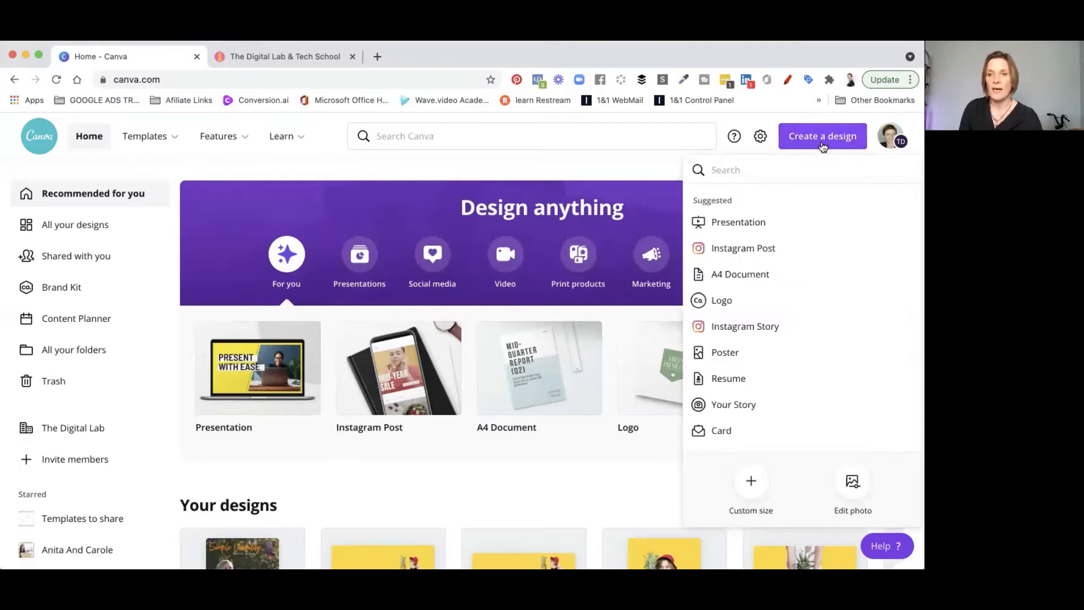
click(747, 249)
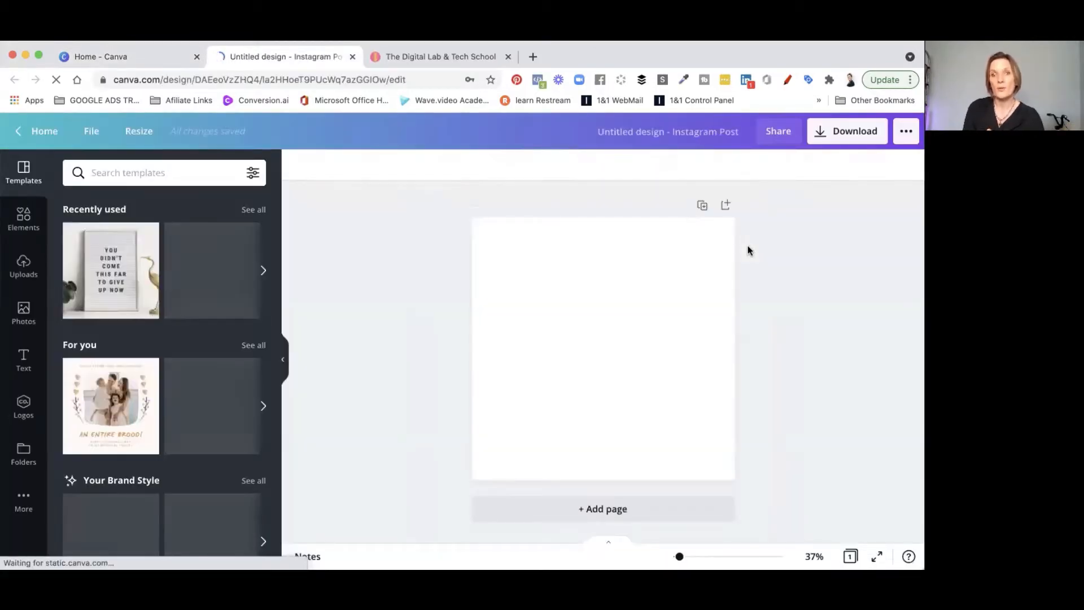
click(23, 266)
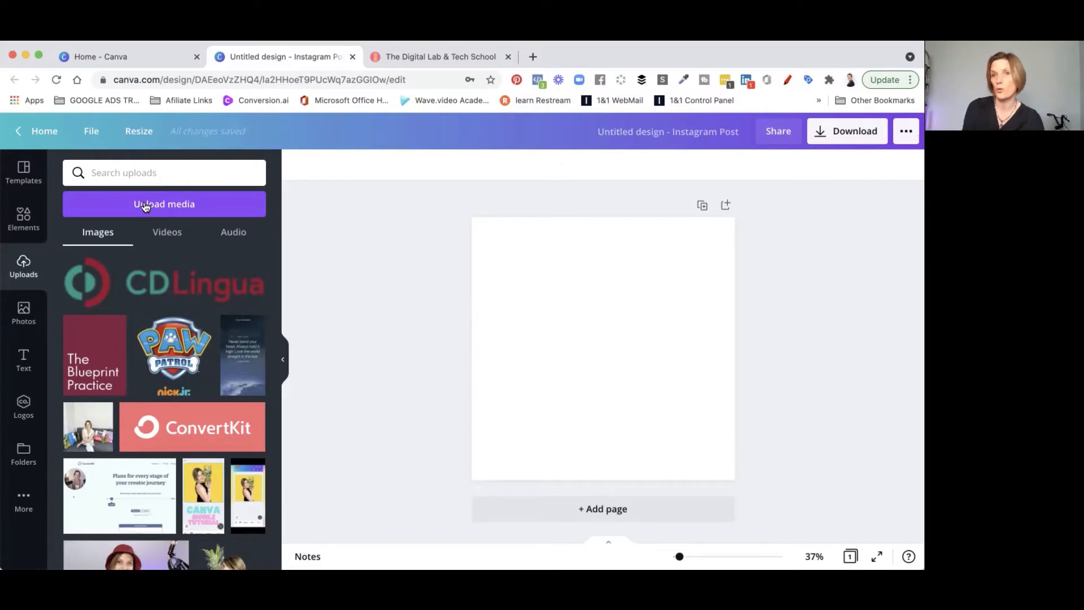
scroll(151, 273, down, 2)
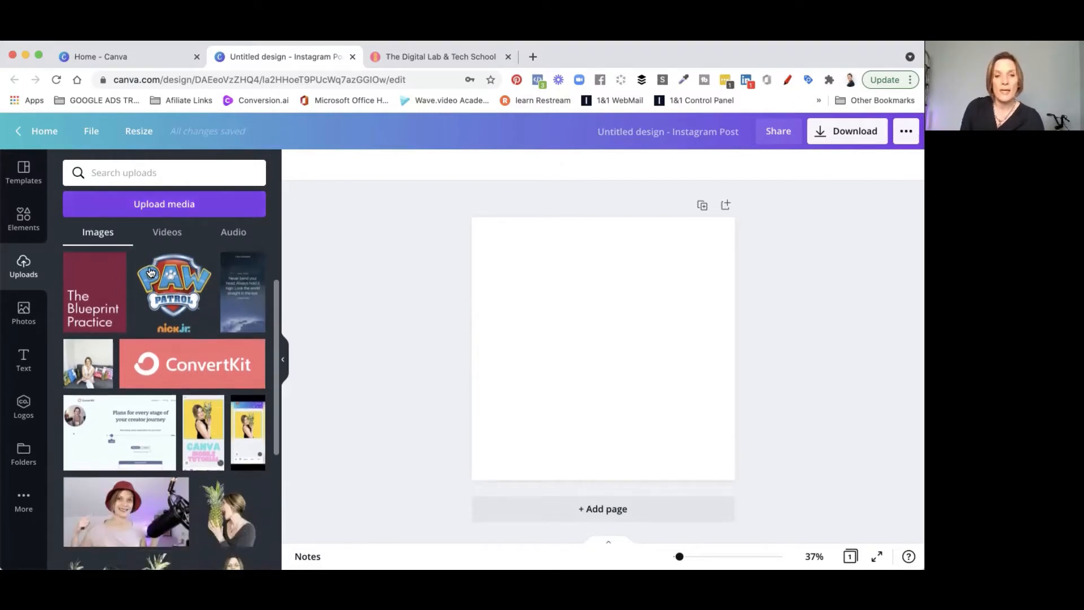
scroll(151, 273, down, 10)
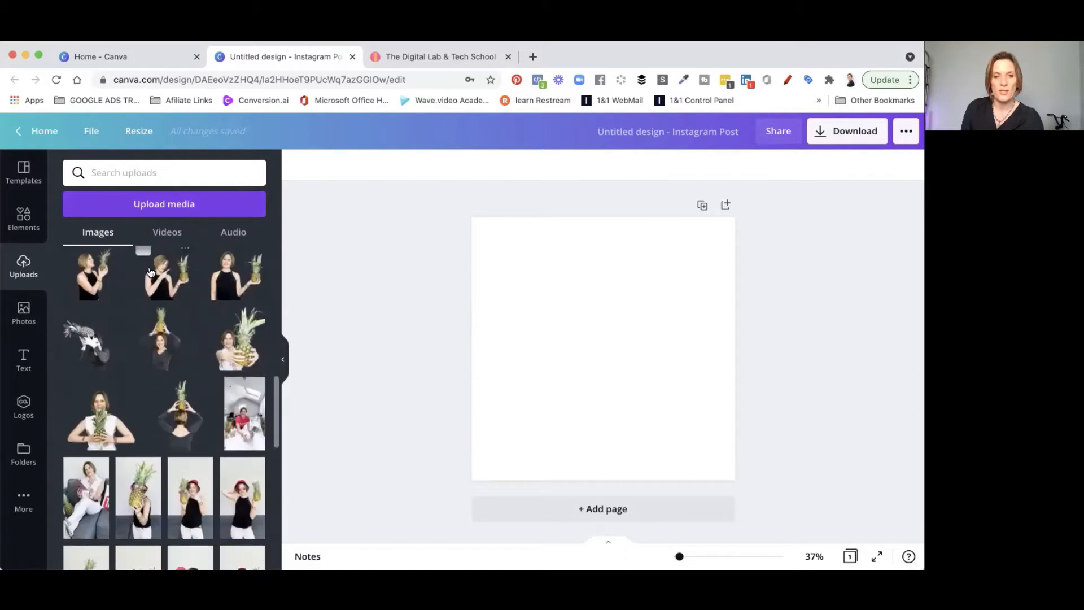
scroll(151, 272, down, 6)
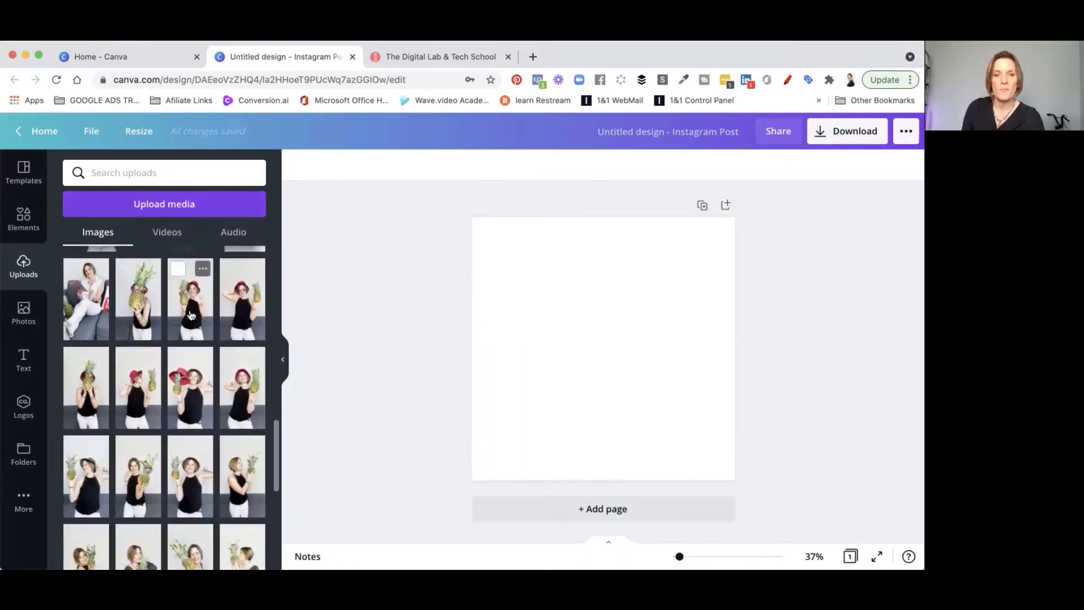
click(236, 314)
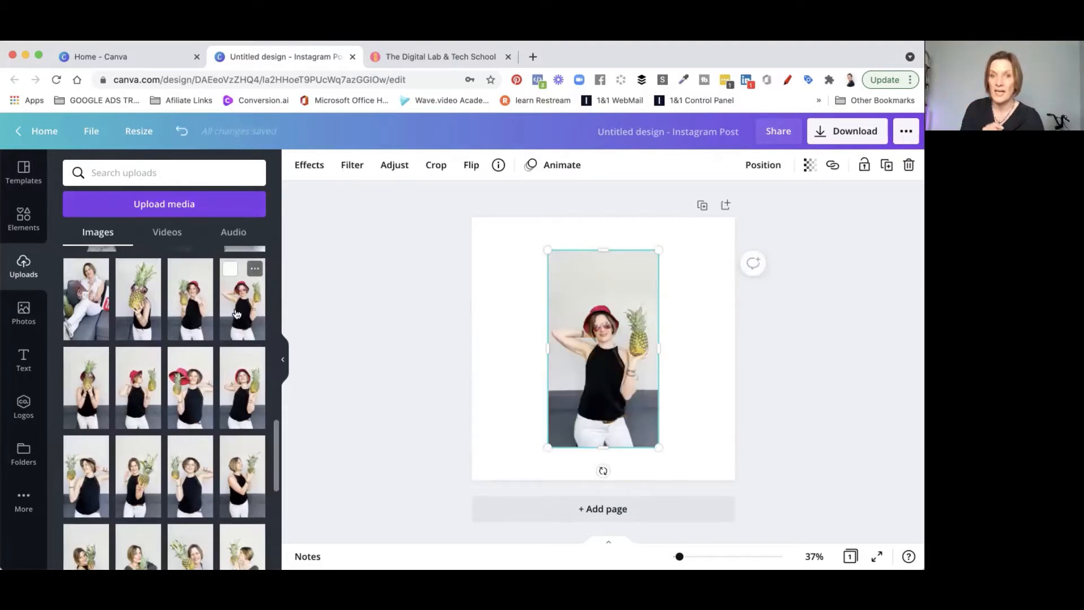
click(237, 314)
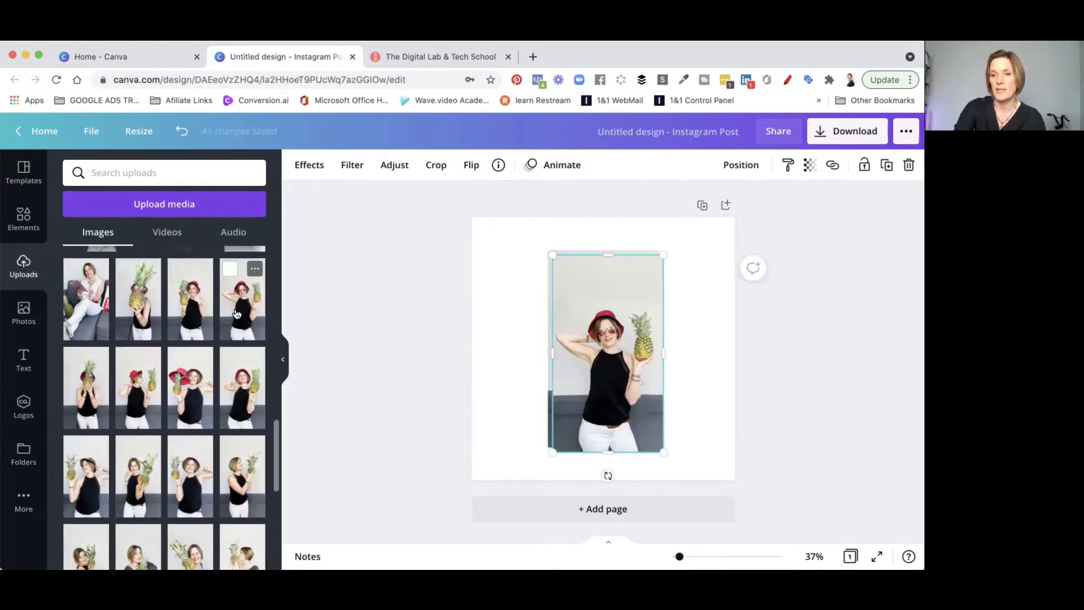
key(Delete)
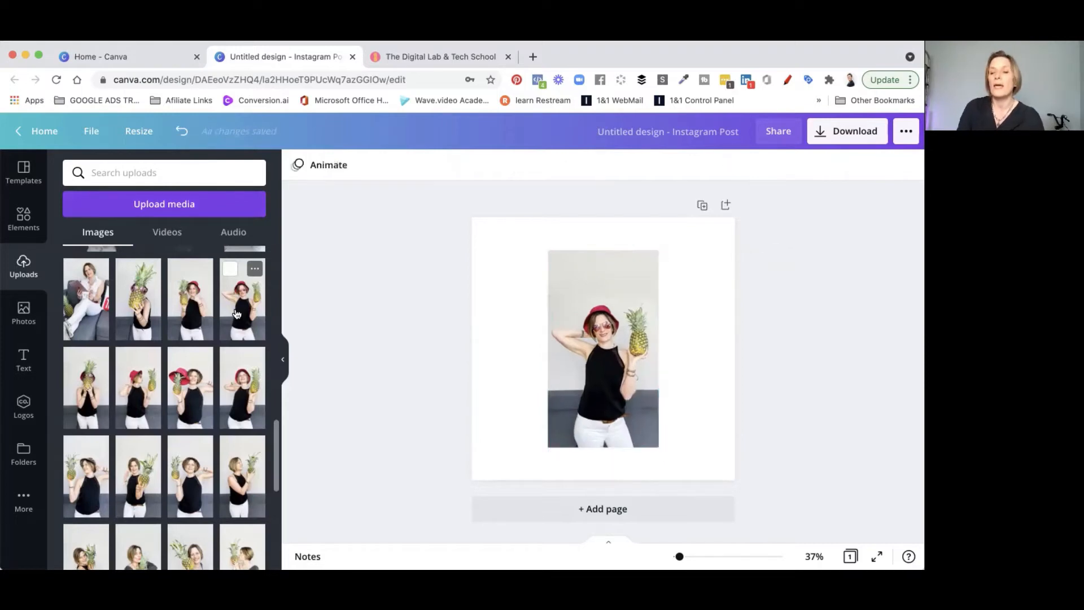
click(584, 368)
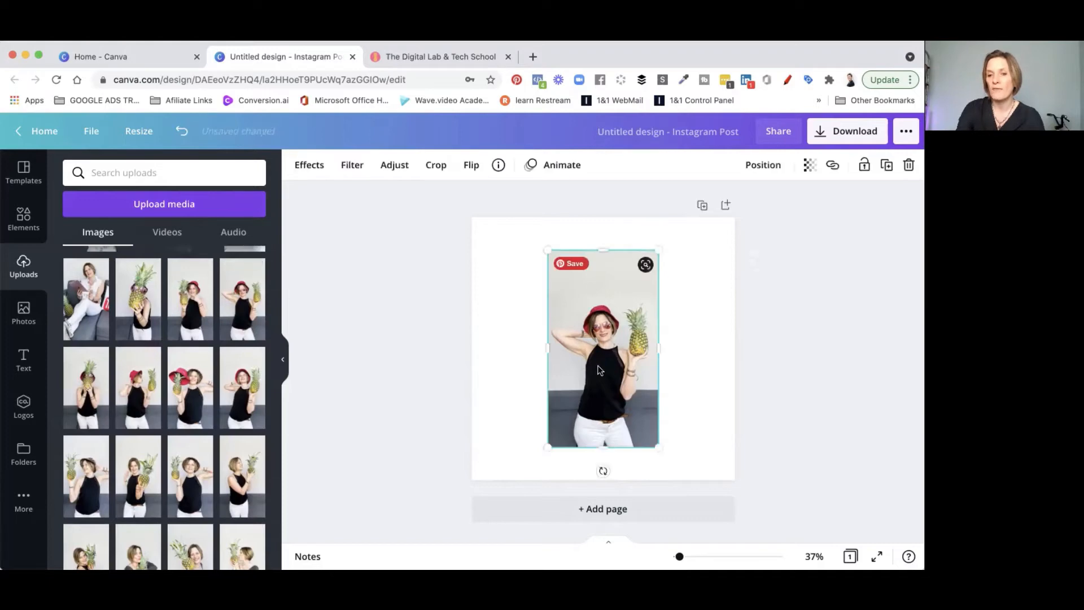
key(Delete)
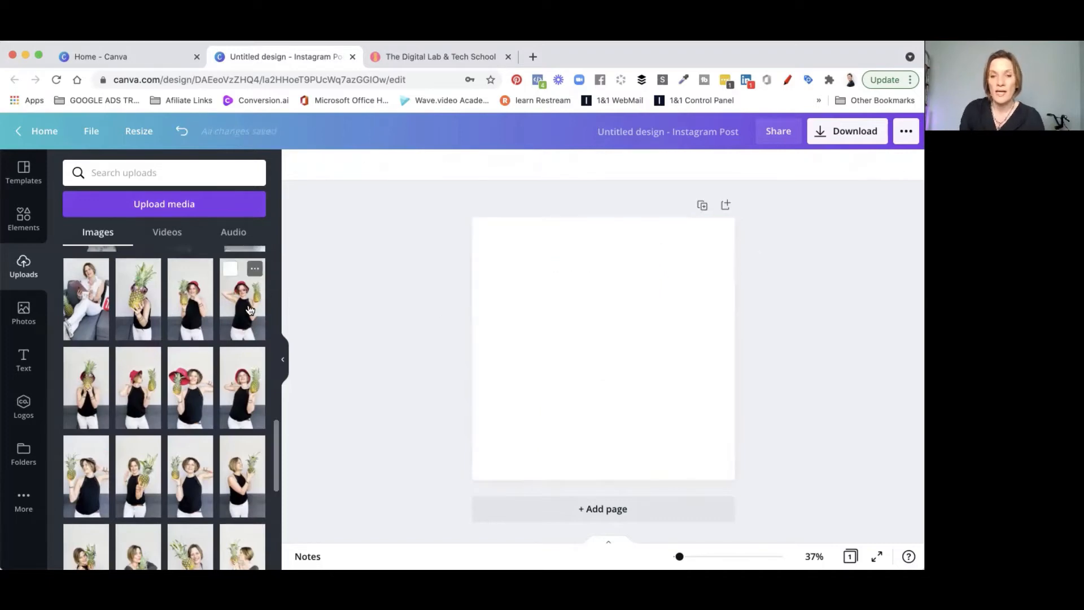
- Fill the page with the uploaded photo of the woman in a red hat holding a pineapple beside her, and remove its background
drag(251, 311, 486, 327)
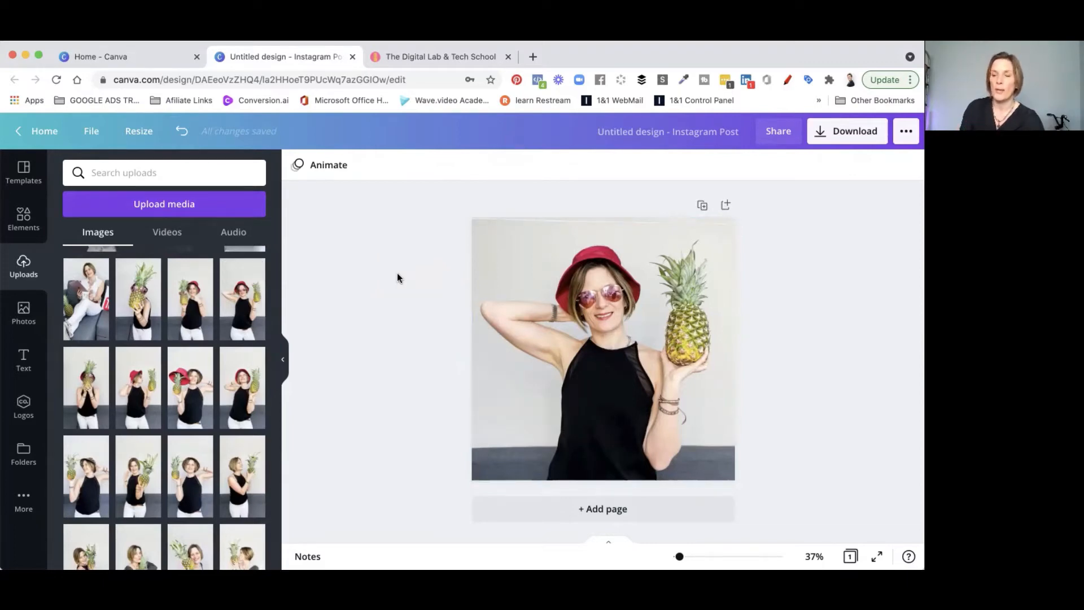
click(529, 387)
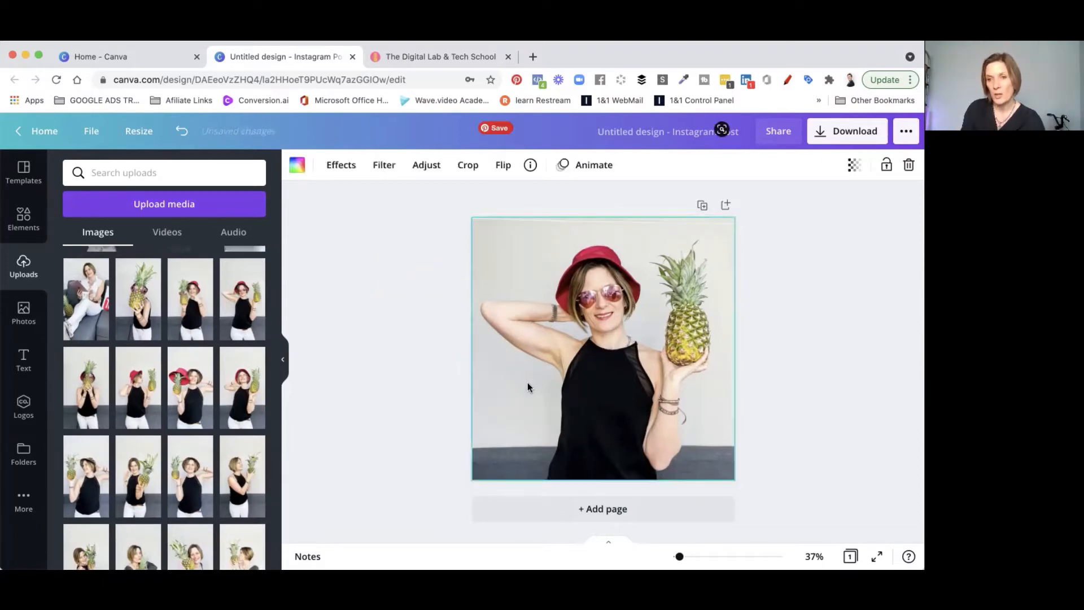
click(341, 167)
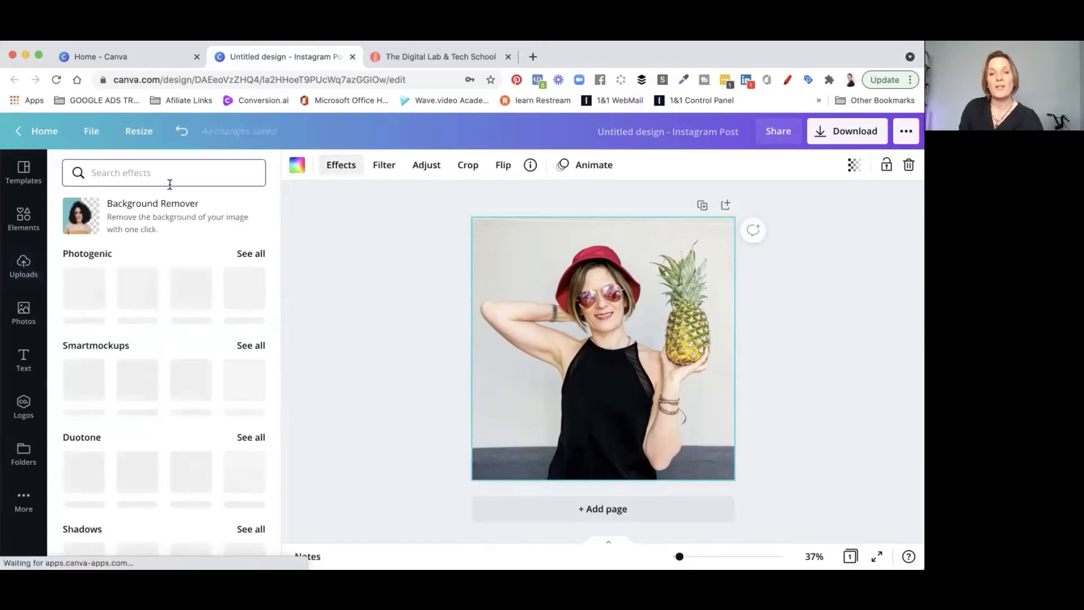
click(145, 215)
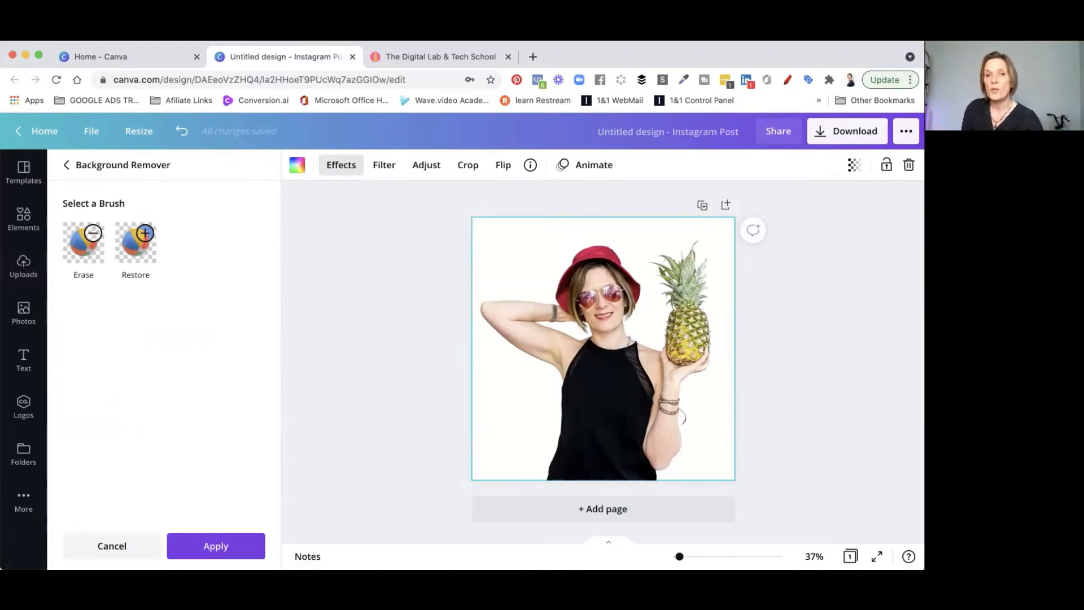
click(24, 264)
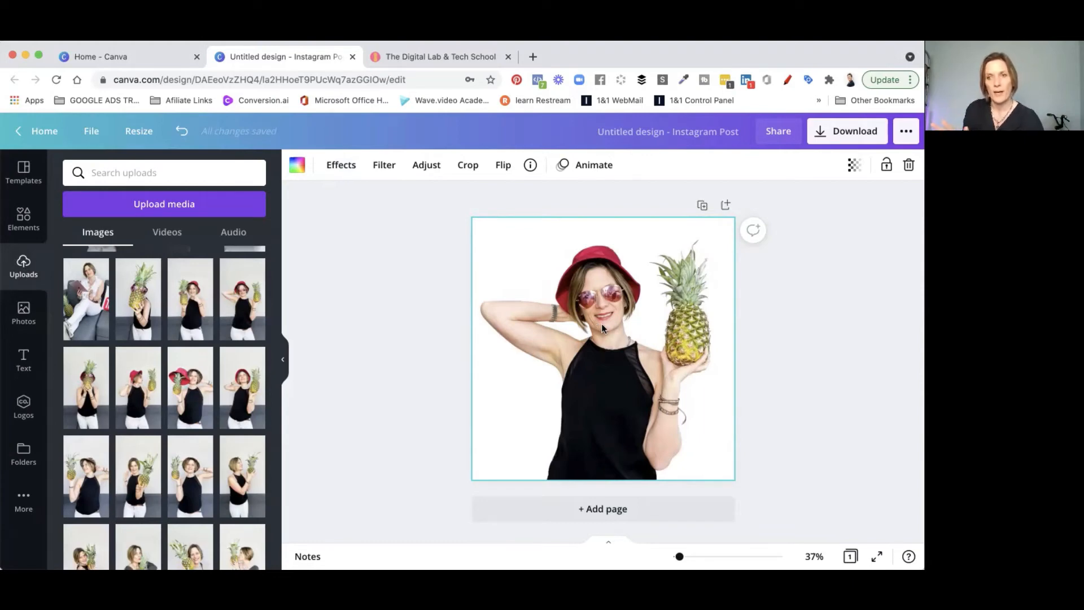
- Set the download options to a PNG file with a transparent background
click(840, 143)
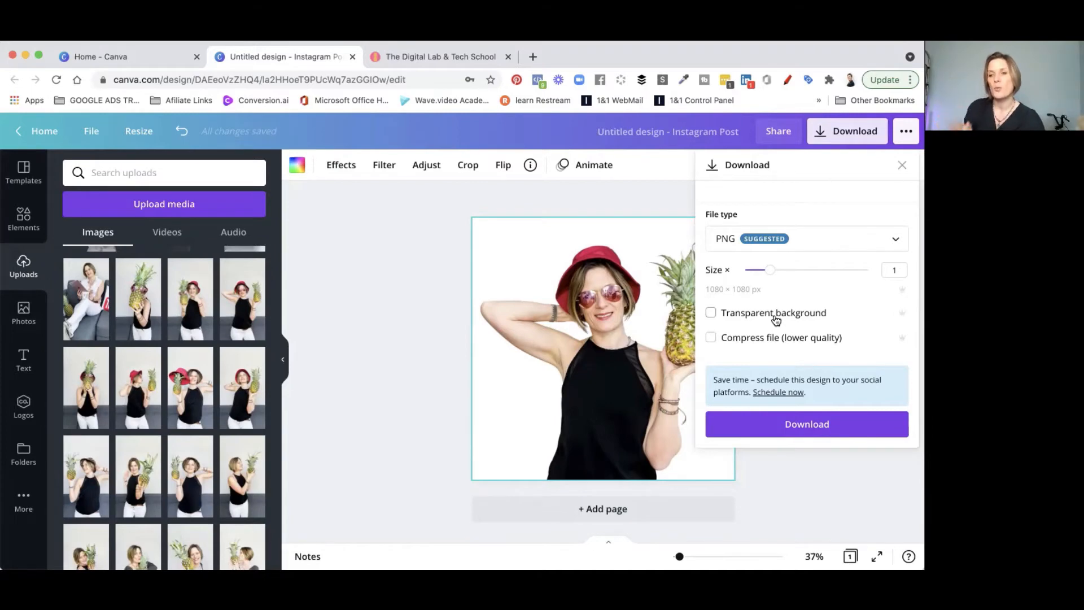
click(776, 320)
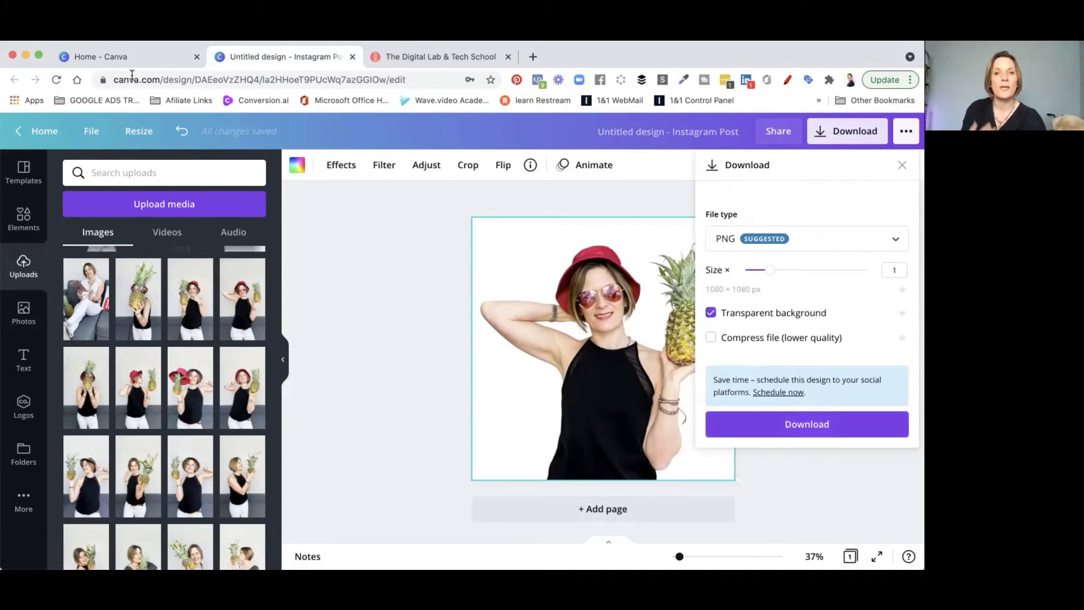
- Create another Instagram Post design and fill its page with the pink-sky ocean photo from a photo search for "beach"
click(110, 53)
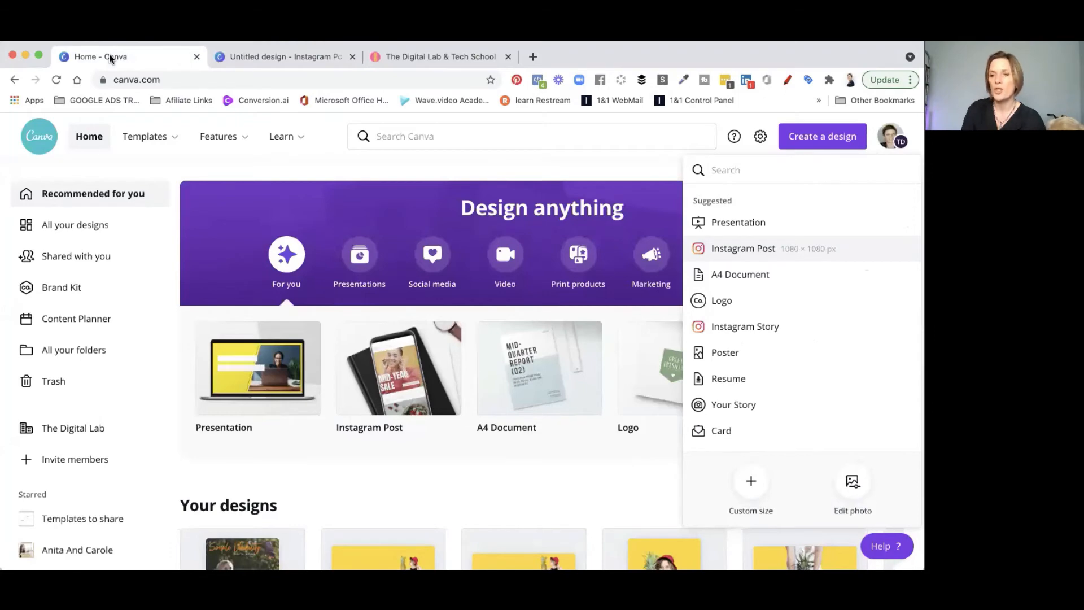
click(736, 254)
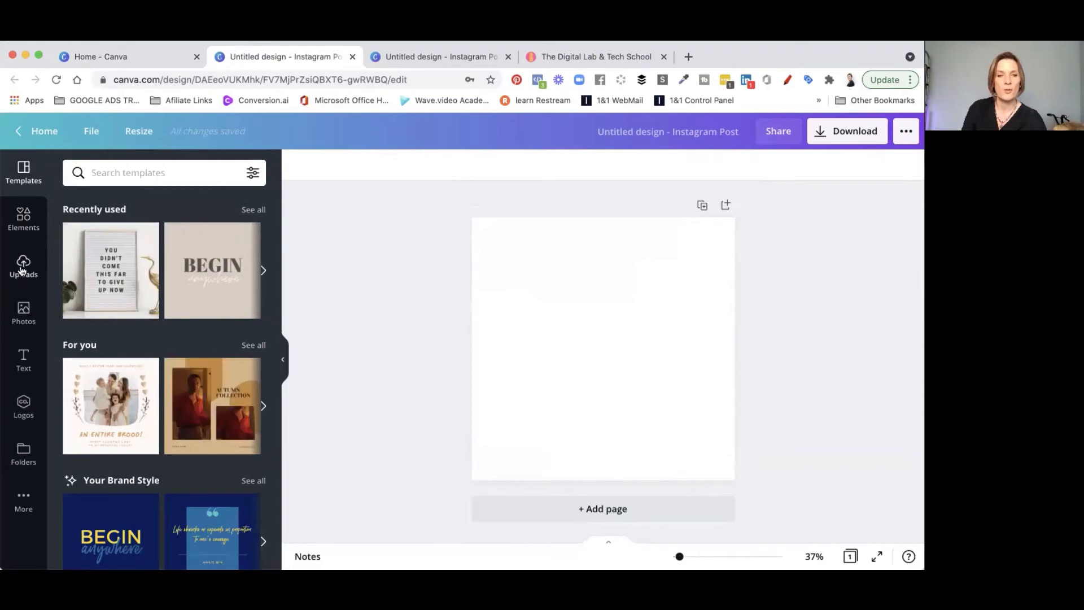
click(23, 316)
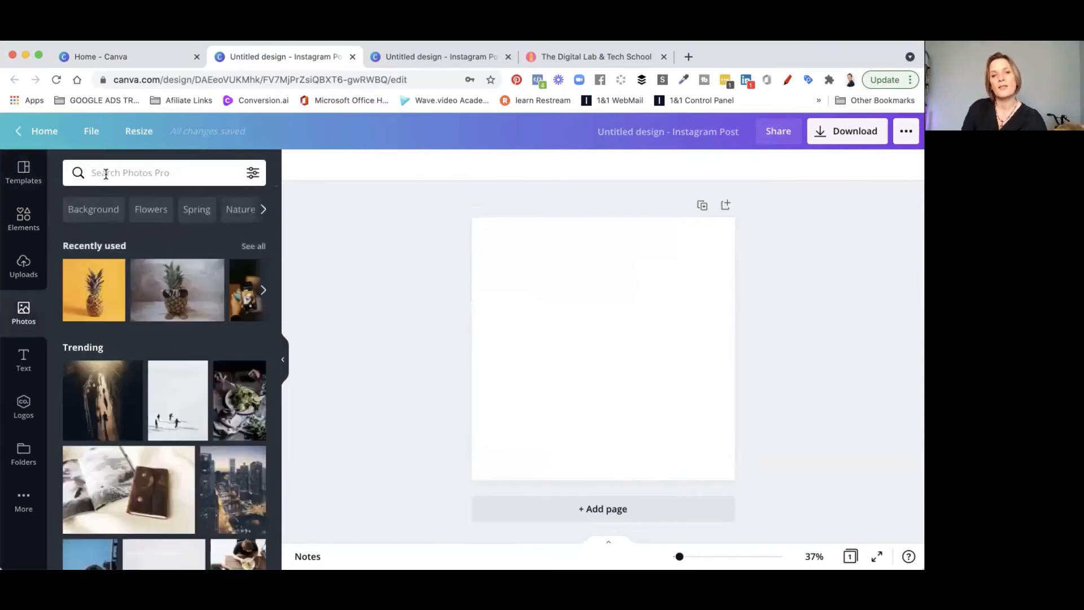
click(105, 172)
text(n)
key(BackSpace)
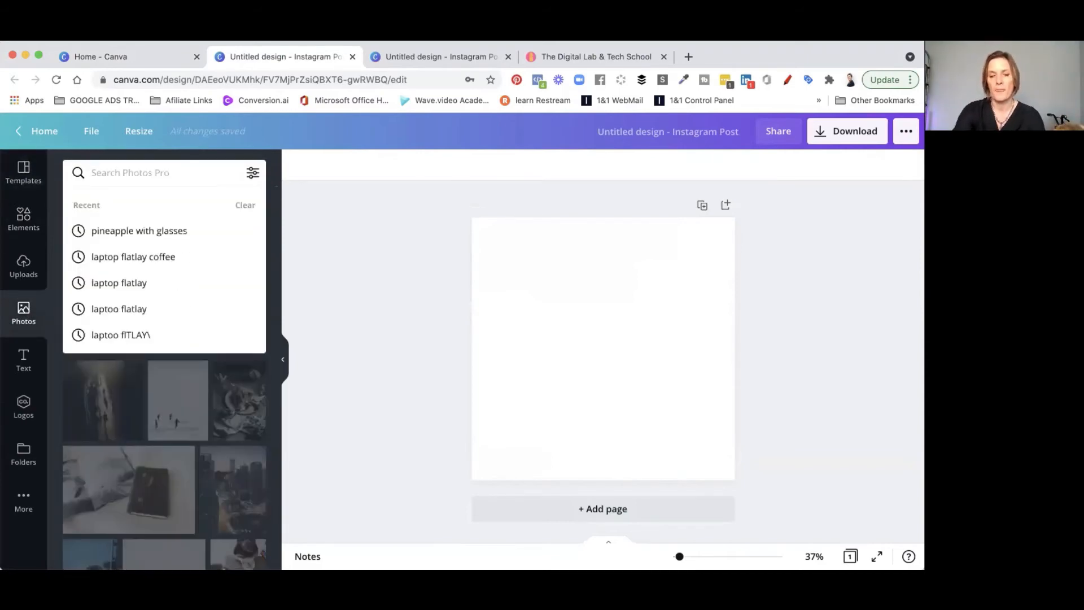
text(beach)
key(Return)
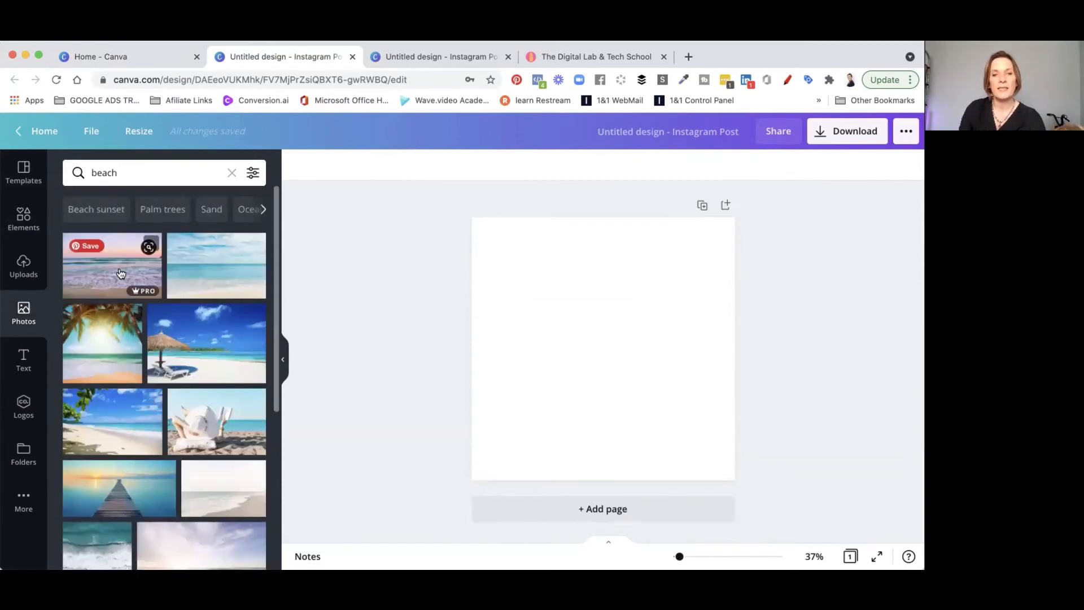
drag(121, 273, 487, 326)
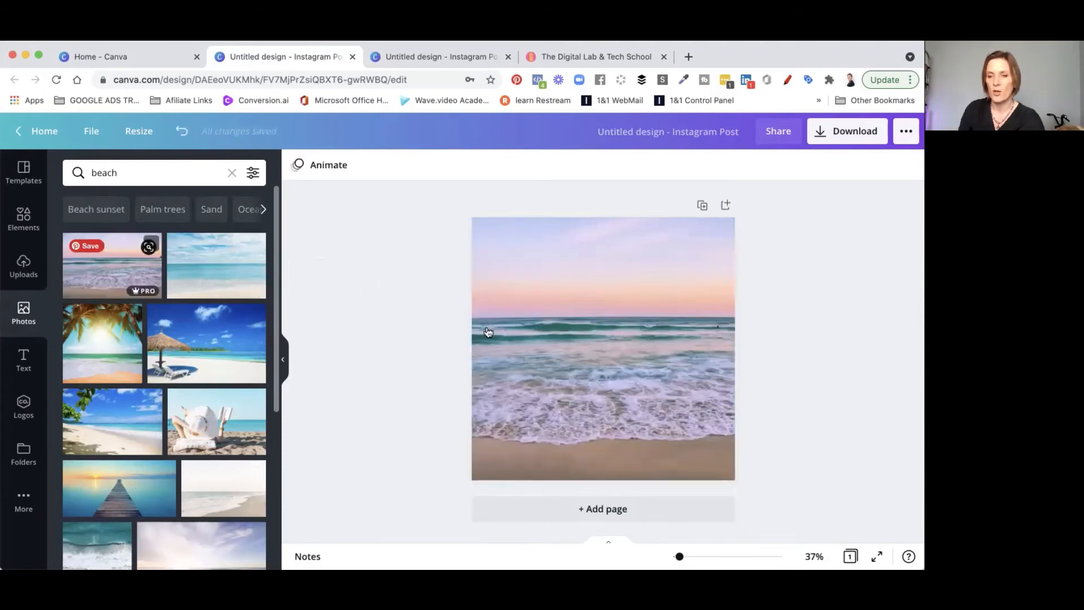
- Add the uploaded photo of the woman hiding her face behind a pineapple over the beach, and remove its background
click(23, 271)
scroll(169, 367, down, 6)
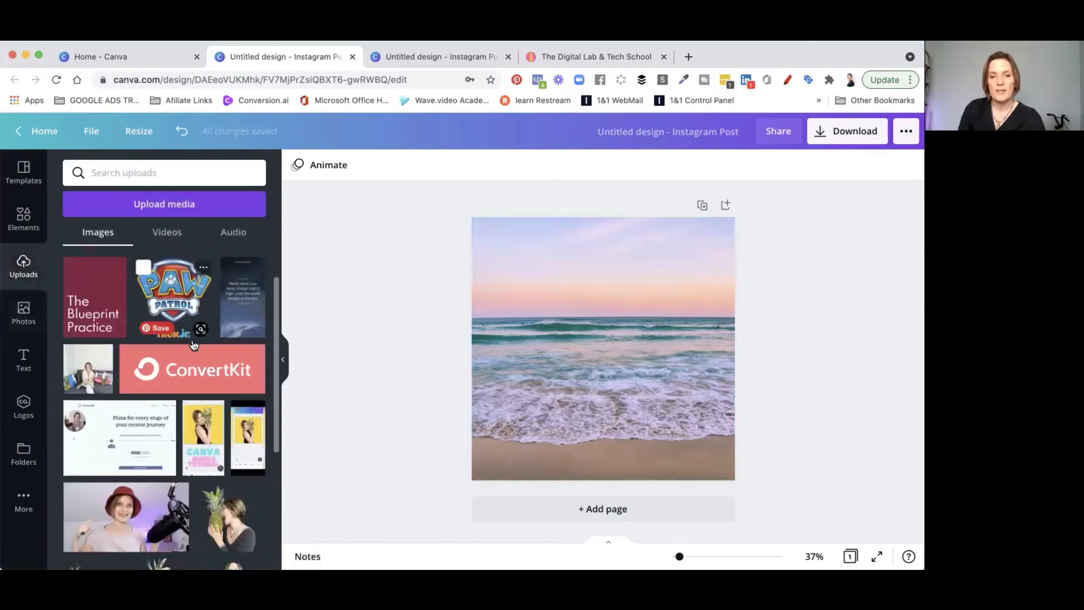
scroll(193, 345, down, 8)
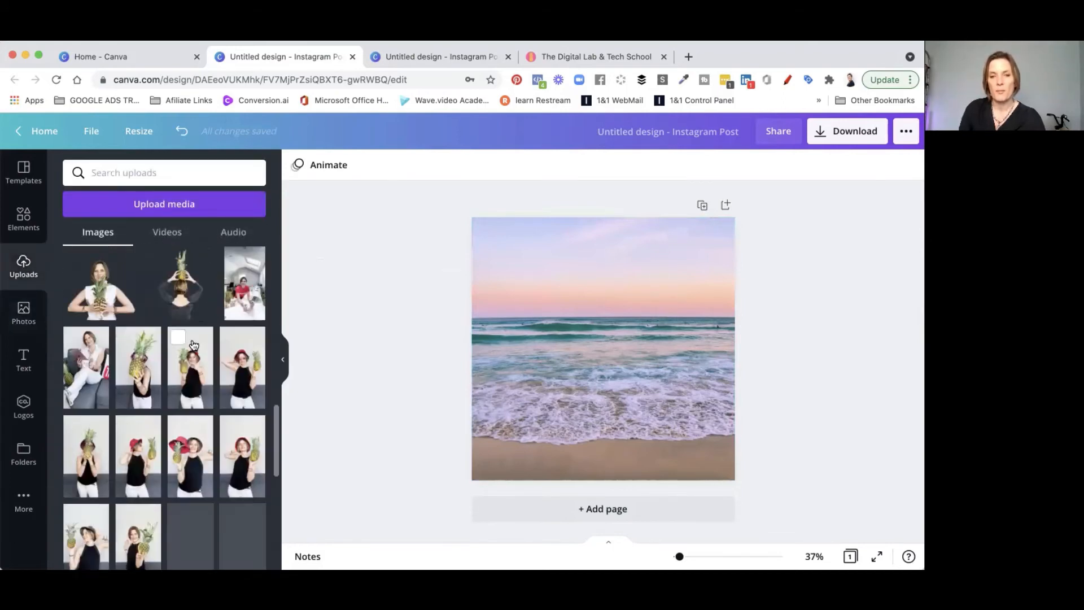
scroll(193, 346, down, 2)
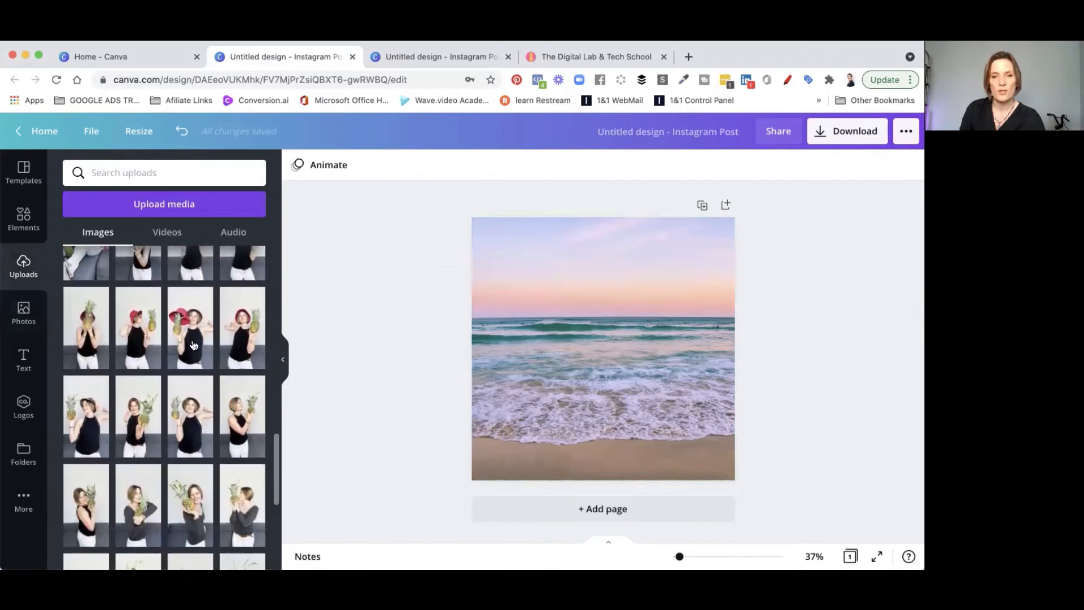
click(93, 343)
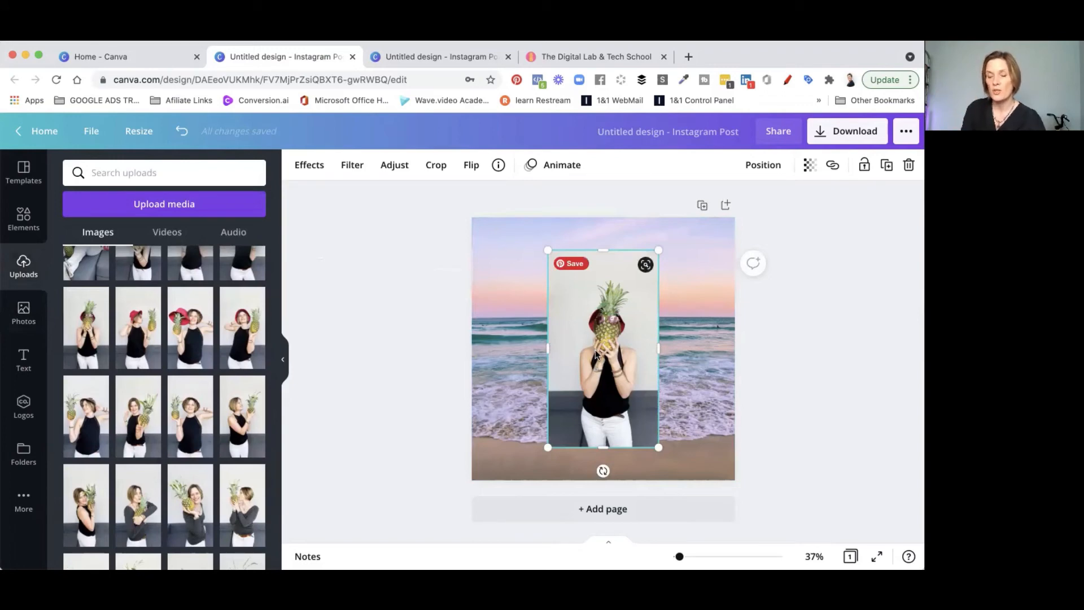
click(307, 170)
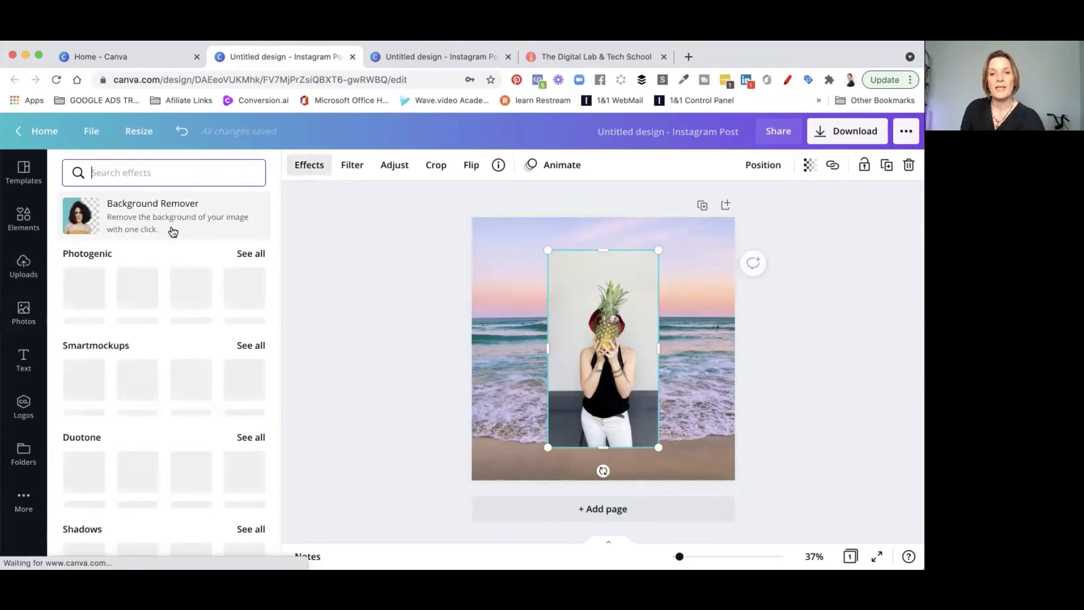
click(172, 230)
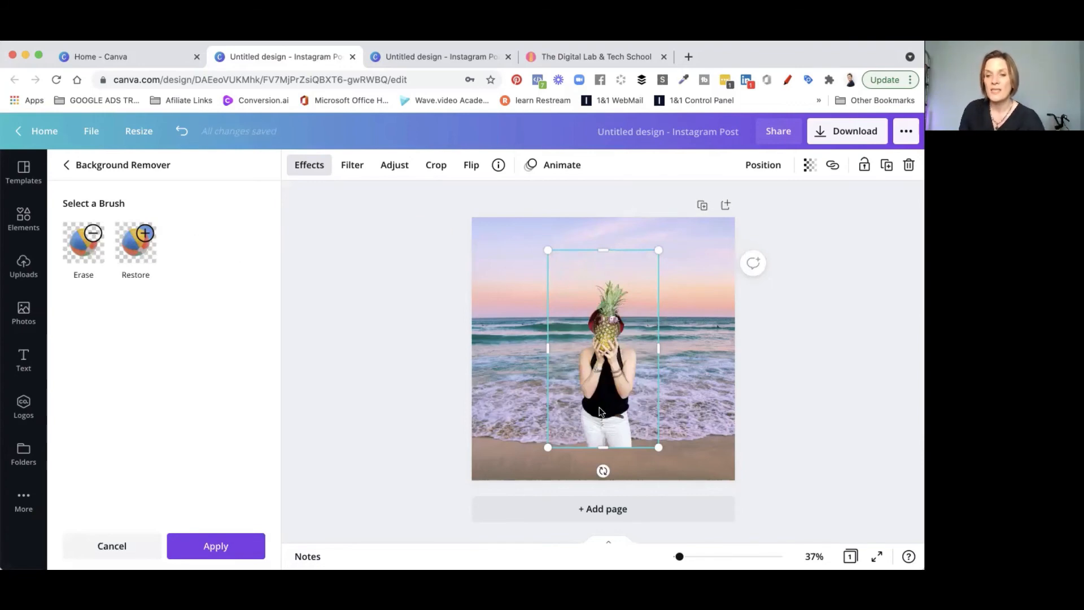
- Move the cut-out woman to the lower left of the beach picture and leave the background remover
drag(612, 384, 546, 410)
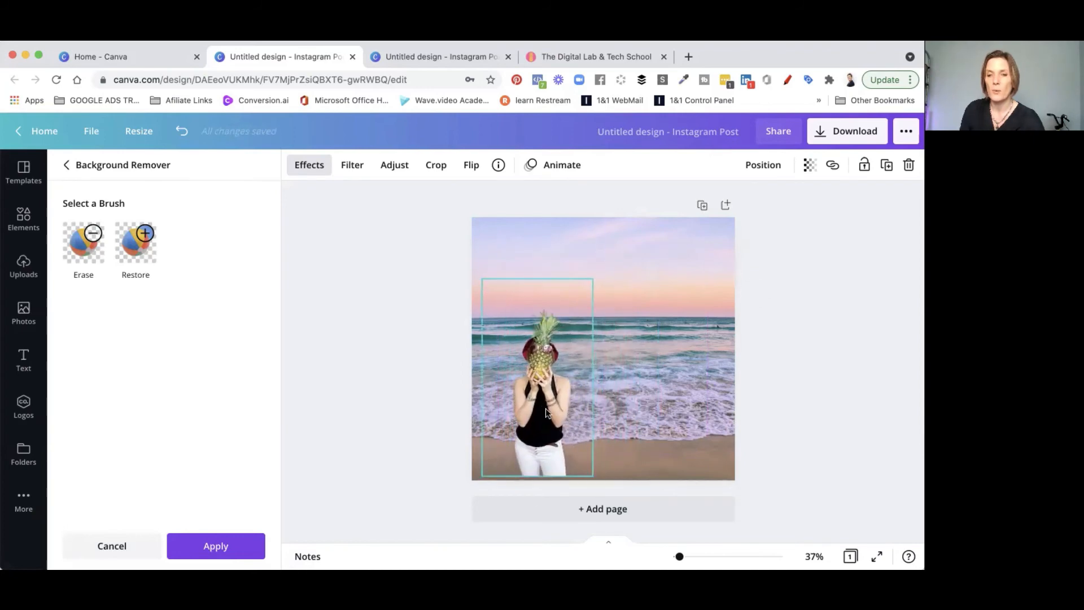
click(383, 292)
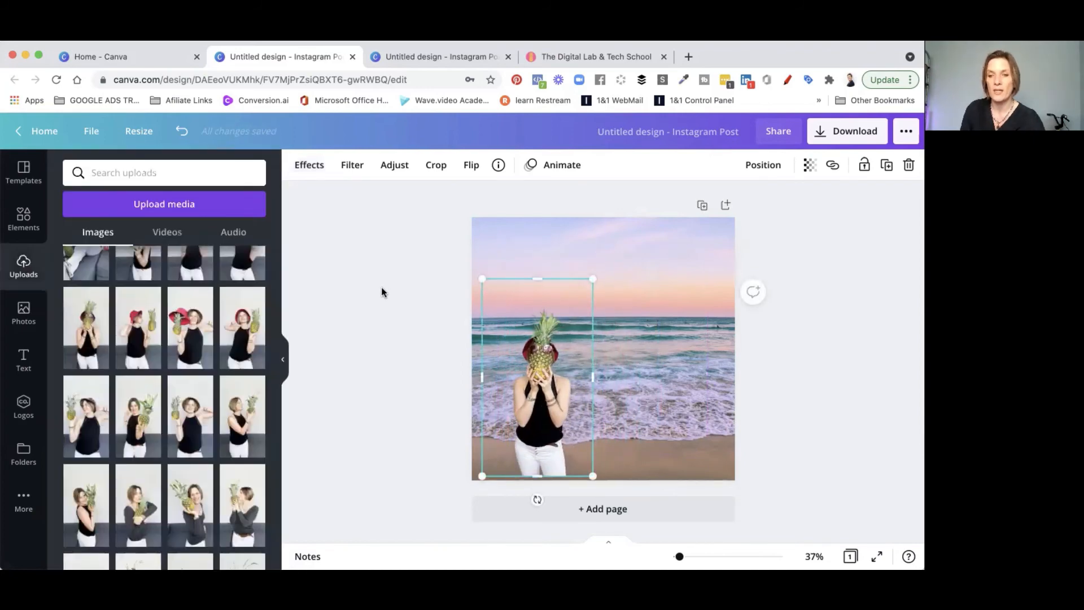
click(382, 292)
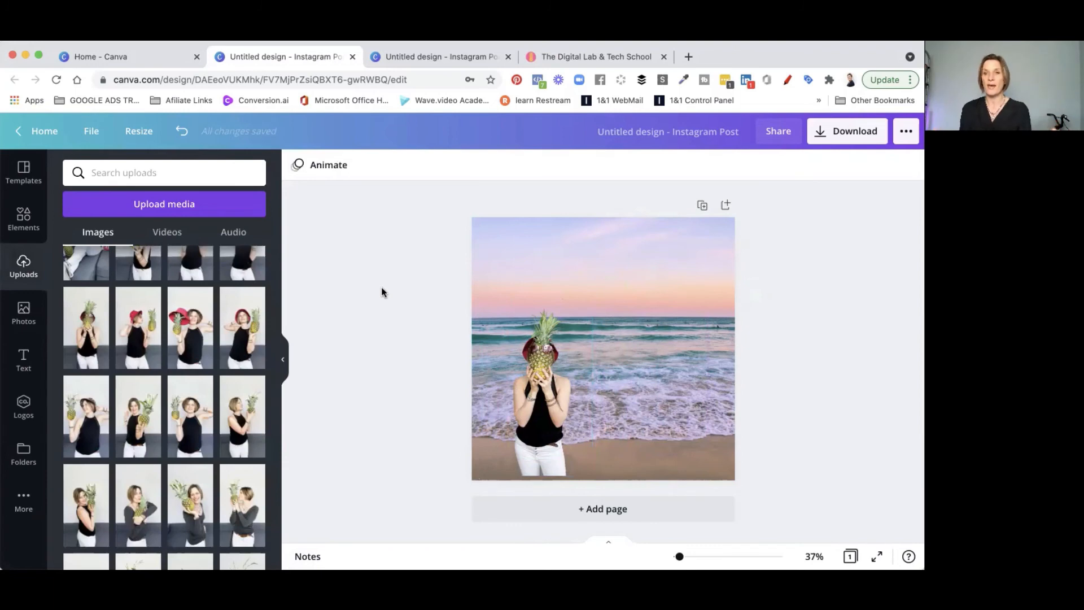
- Enlarge the cut-out woman to nearly the page's full height and align her with the page's lower-left corner
click(541, 351)
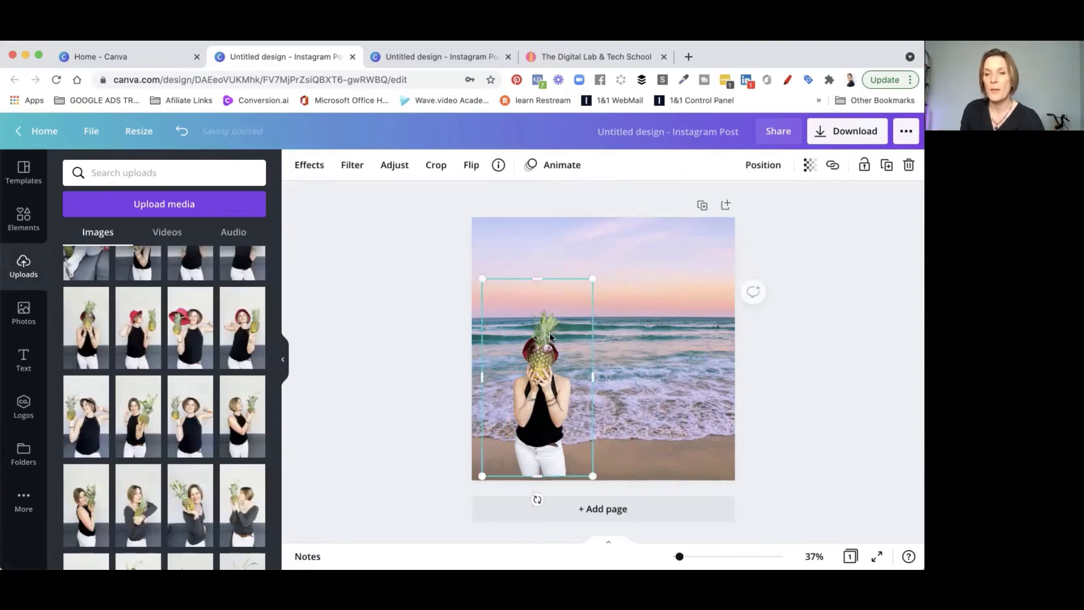
drag(609, 255, 658, 207)
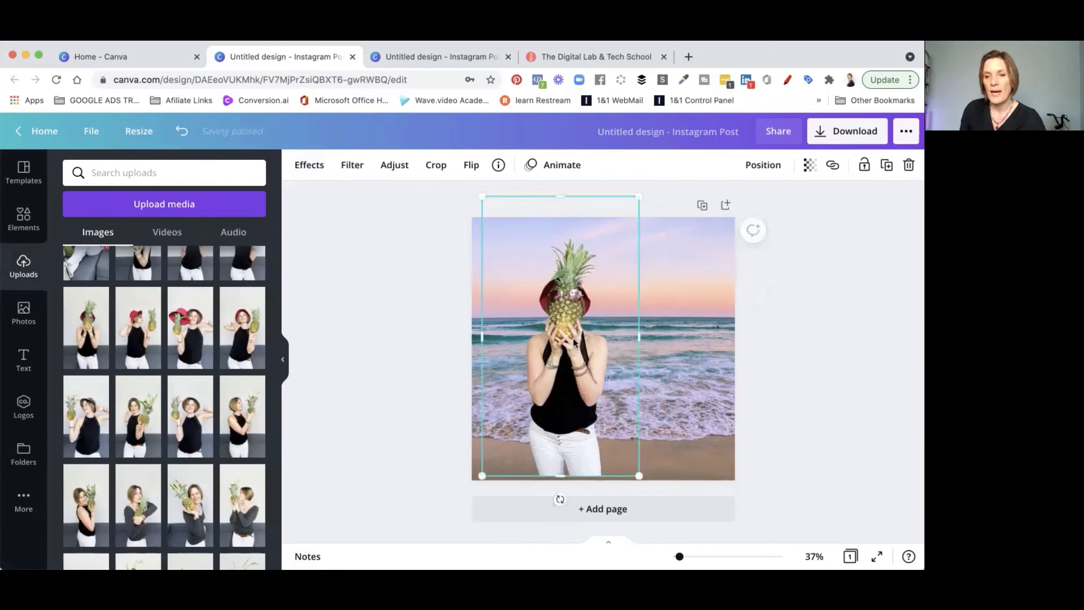
drag(569, 347, 563, 345)
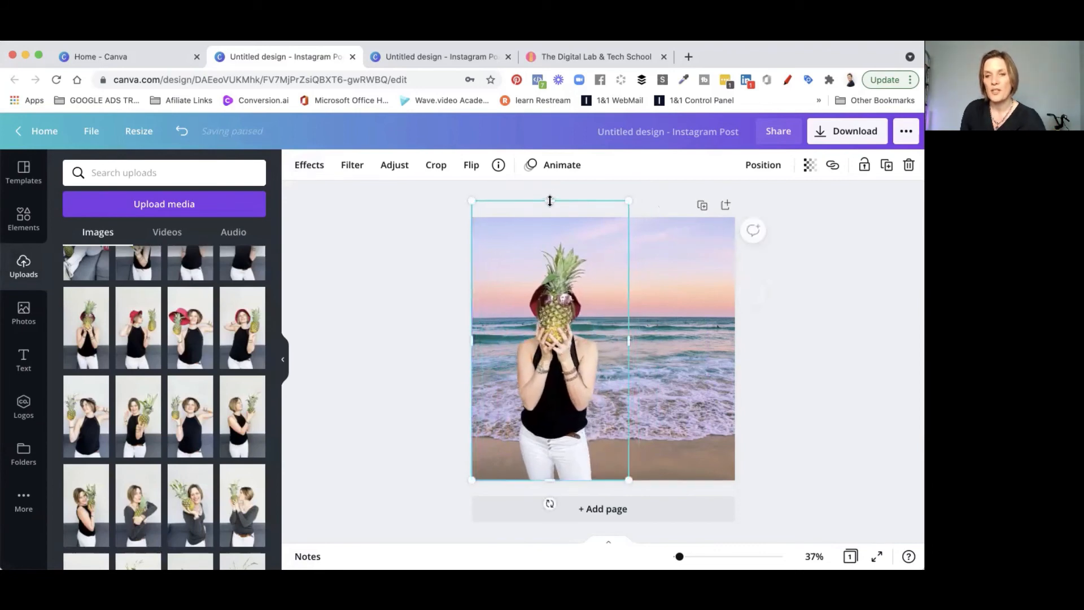
drag(549, 219, 546, 233)
click(418, 241)
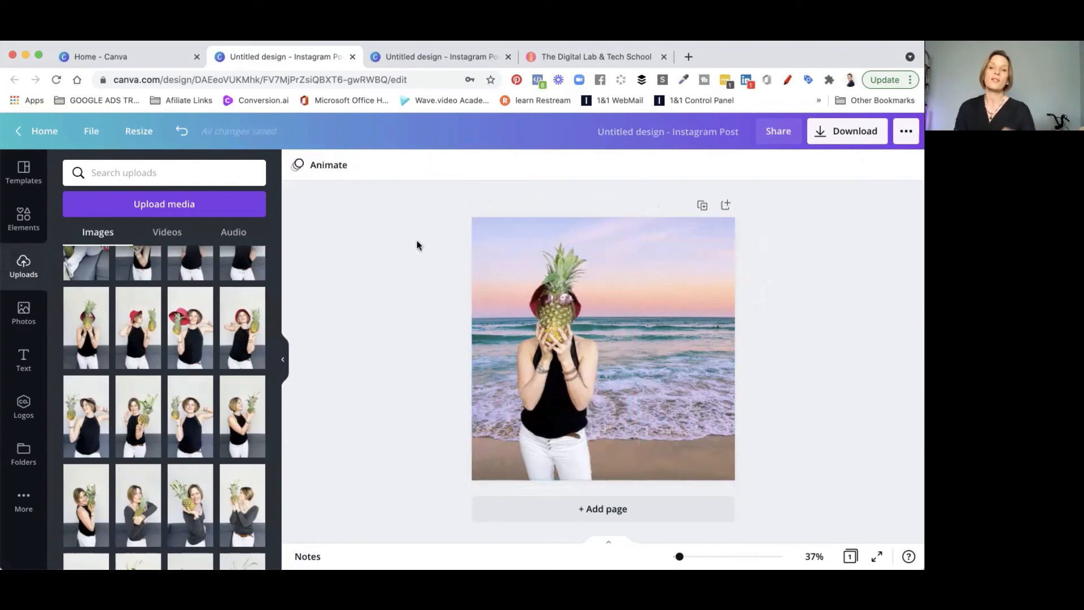